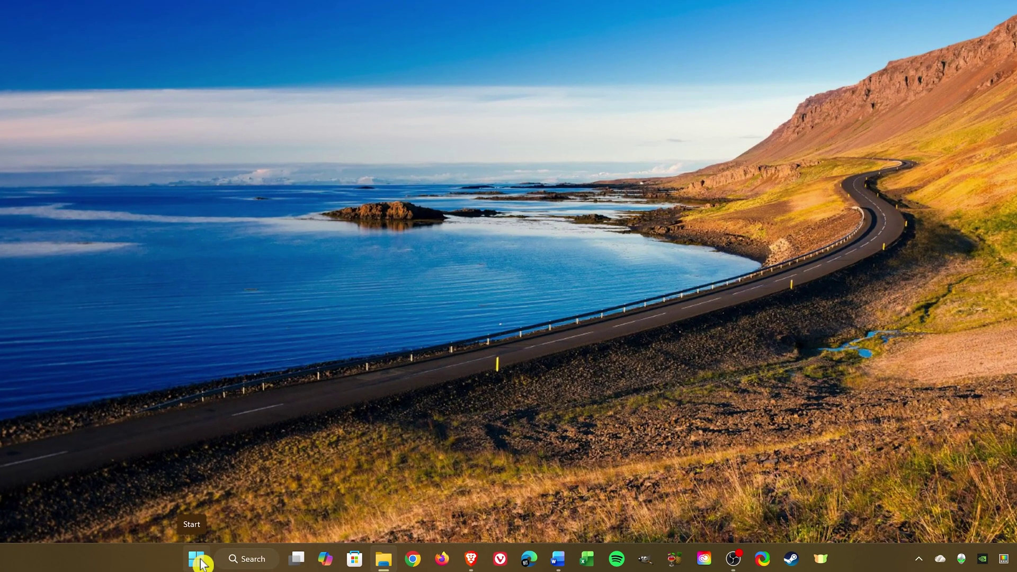
Step: Launch Task Manager from the Start button's menu, then again from the taskbar menu
{"action": "right_click", "coordinate": [200, 564]}
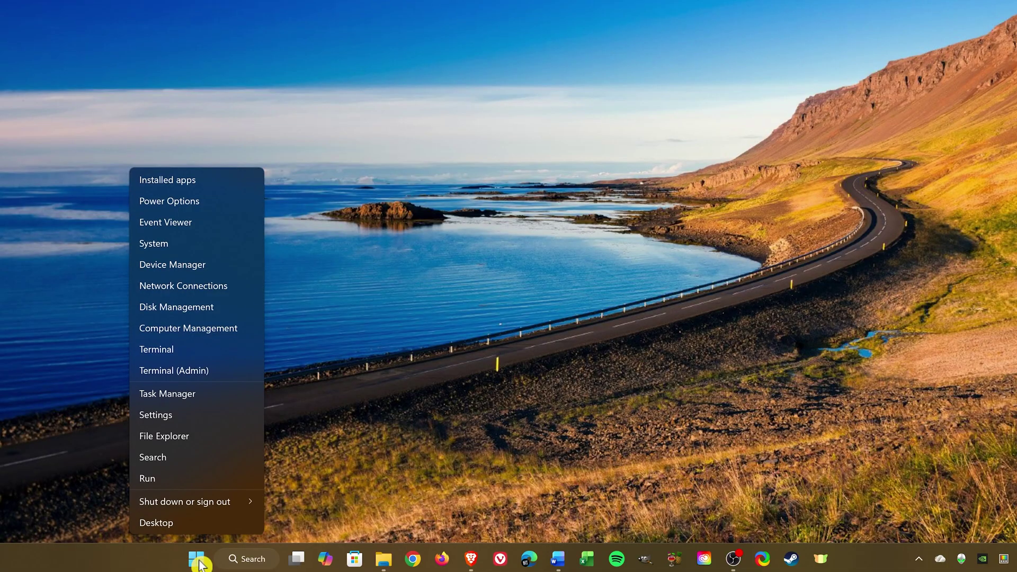
{"action": "left_click", "coordinate": [214, 396]}
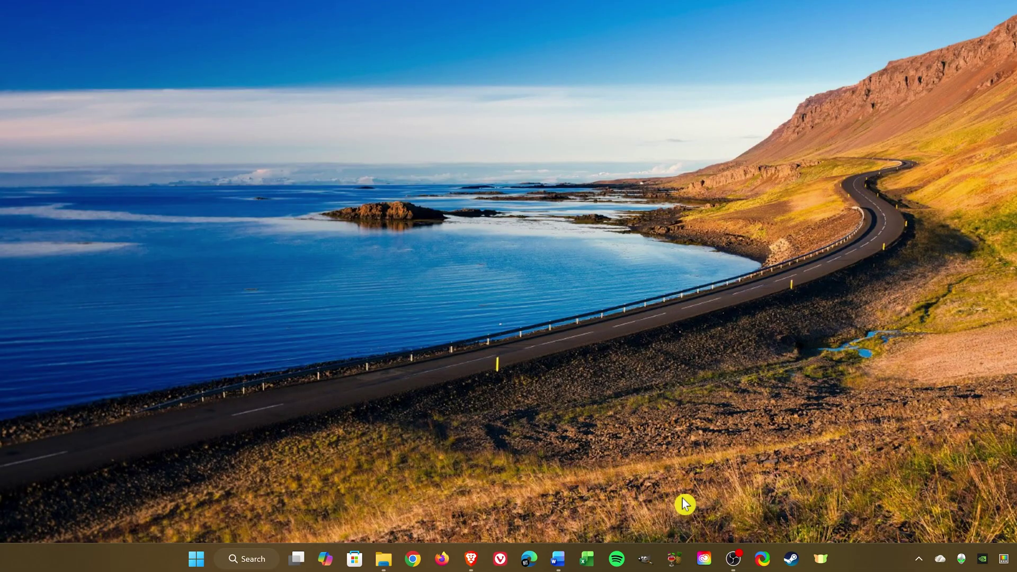
{"action": "right_click", "coordinate": [862, 563]}
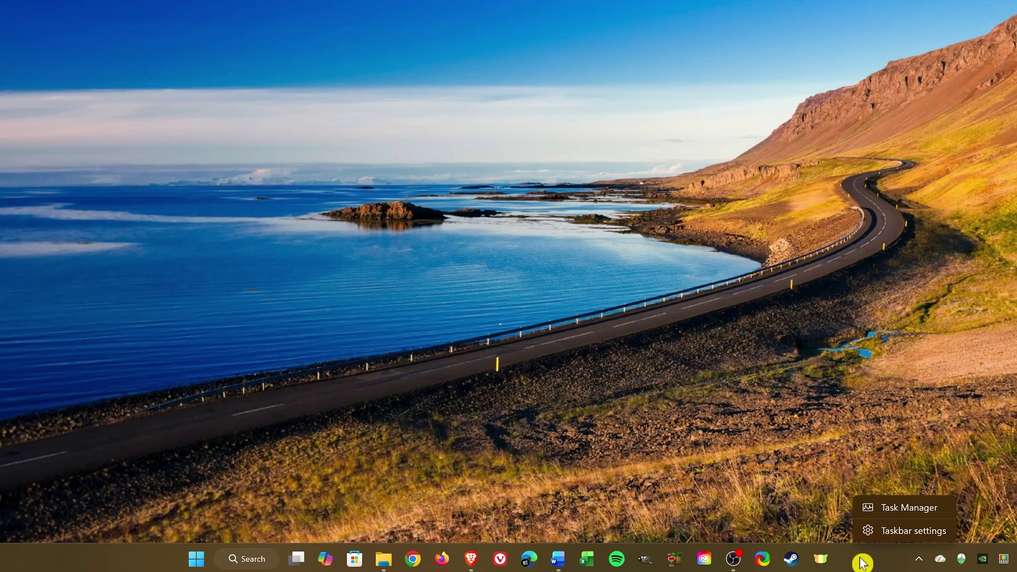
{"action": "left_click", "coordinate": [895, 513]}
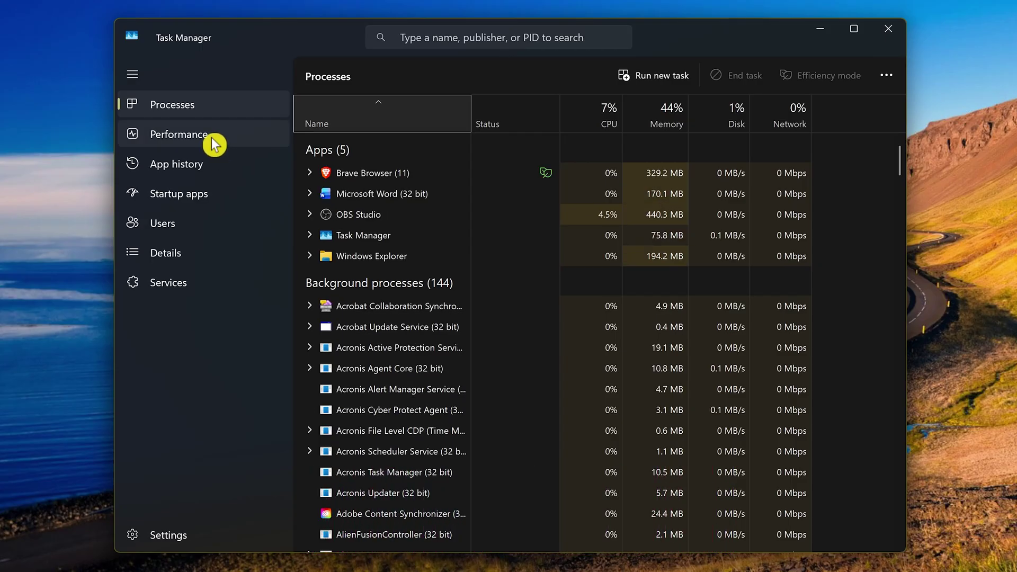
Step: On Startup apps, sort by name, publisher and impact, ending sorted by Status with enabled first
{"action": "left_click", "coordinate": [224, 204]}
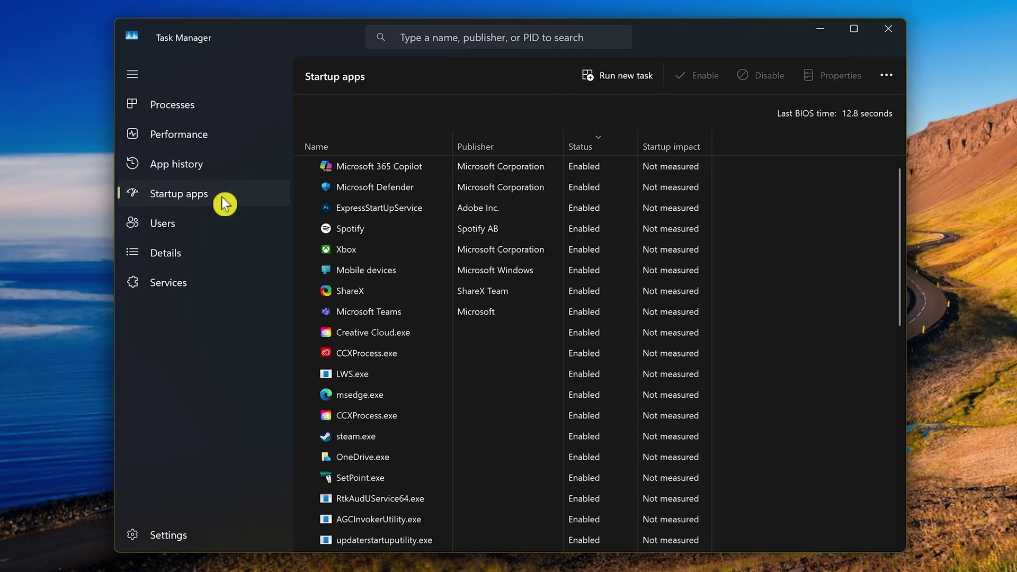
{"action": "left_click", "coordinate": [356, 151]}
{"action": "left_click", "coordinate": [354, 148]}
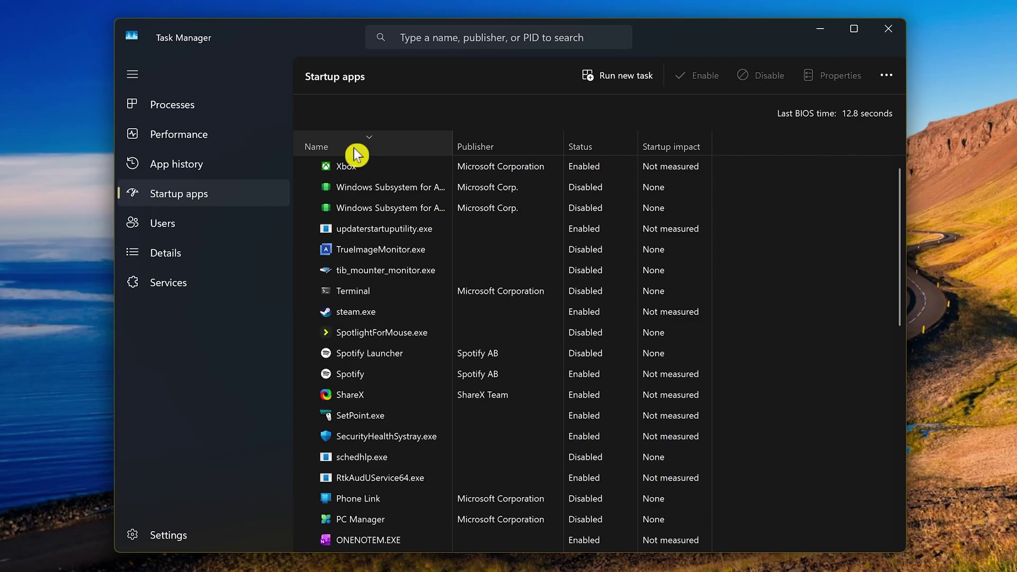
{"action": "left_click", "coordinate": [478, 149]}
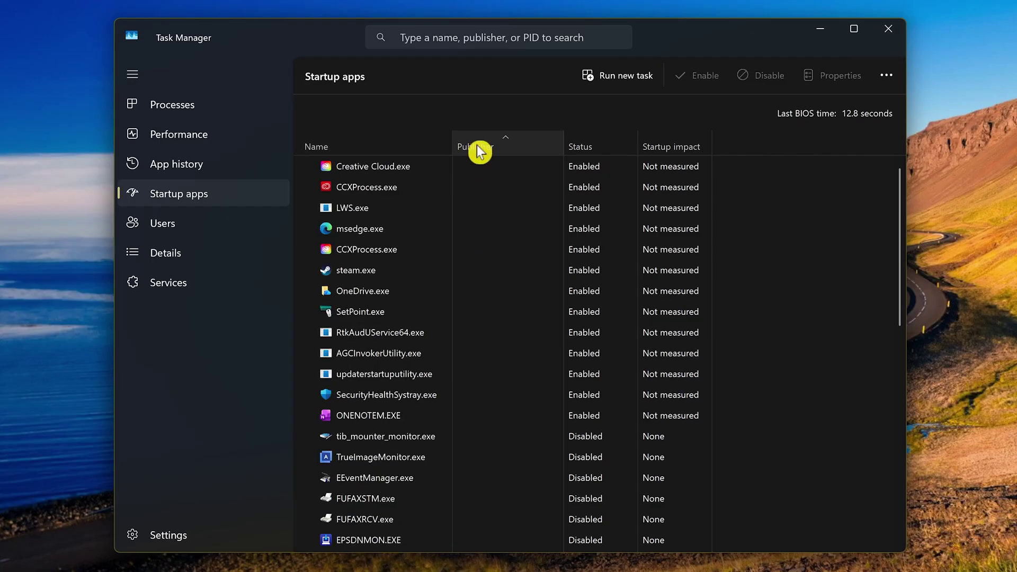
{"action": "left_click", "coordinate": [586, 151]}
{"action": "left_click", "coordinate": [590, 154]}
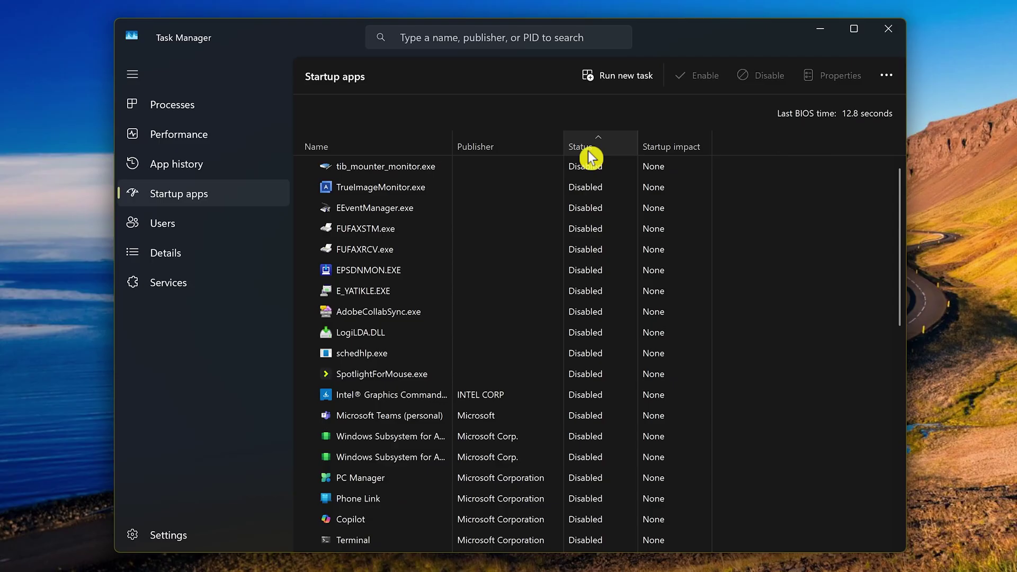
{"action": "left_click", "coordinate": [658, 153]}
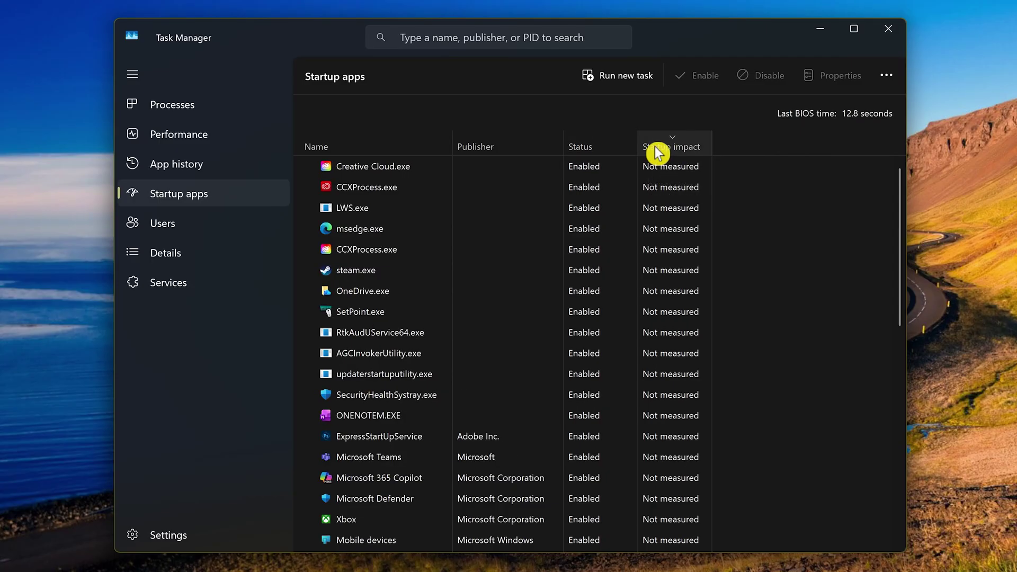
{"action": "left_click", "coordinate": [658, 154]}
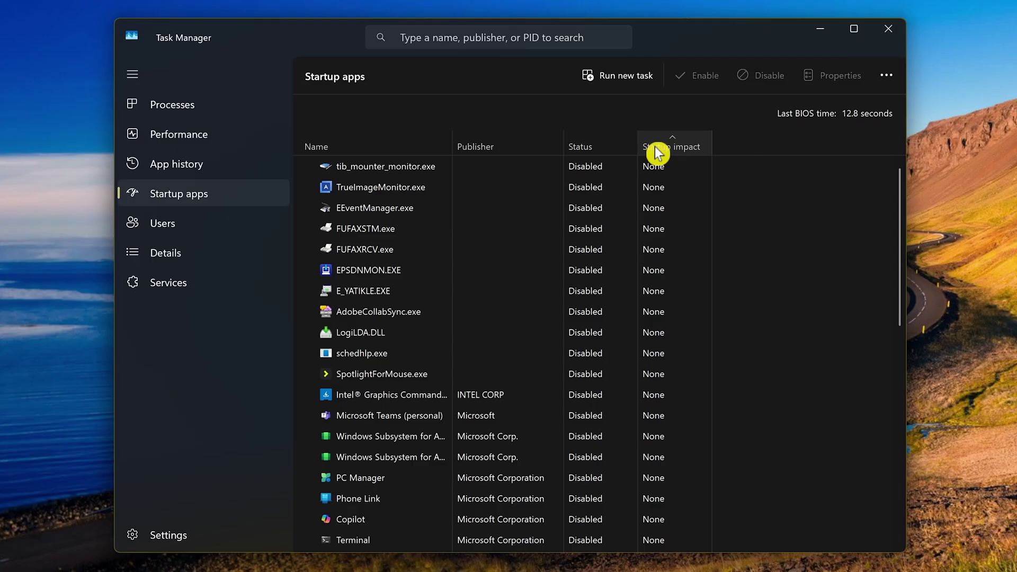
{"action": "left_click", "coordinate": [601, 153]}
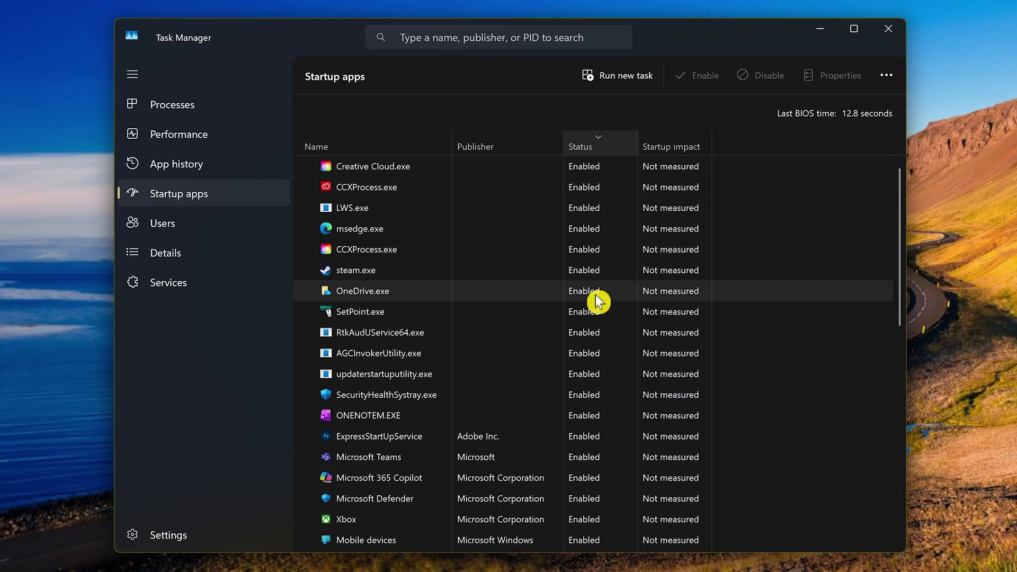
{"action": "scroll", "coordinate": [599, 302], "scroll_direction": "down", "scroll_amount": 5}
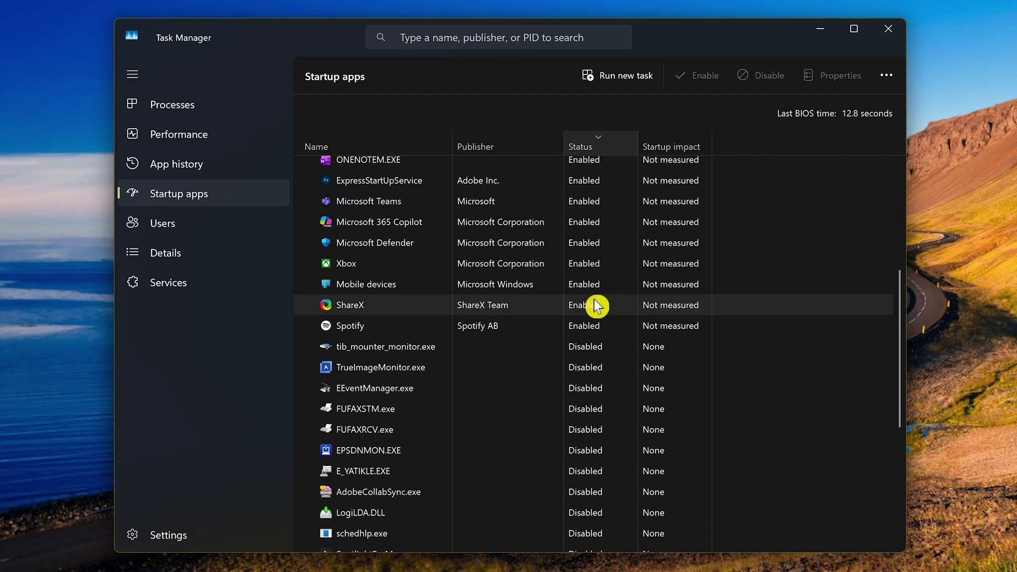
{"action": "scroll", "coordinate": [598, 306], "scroll_direction": "up", "scroll_amount": 5}
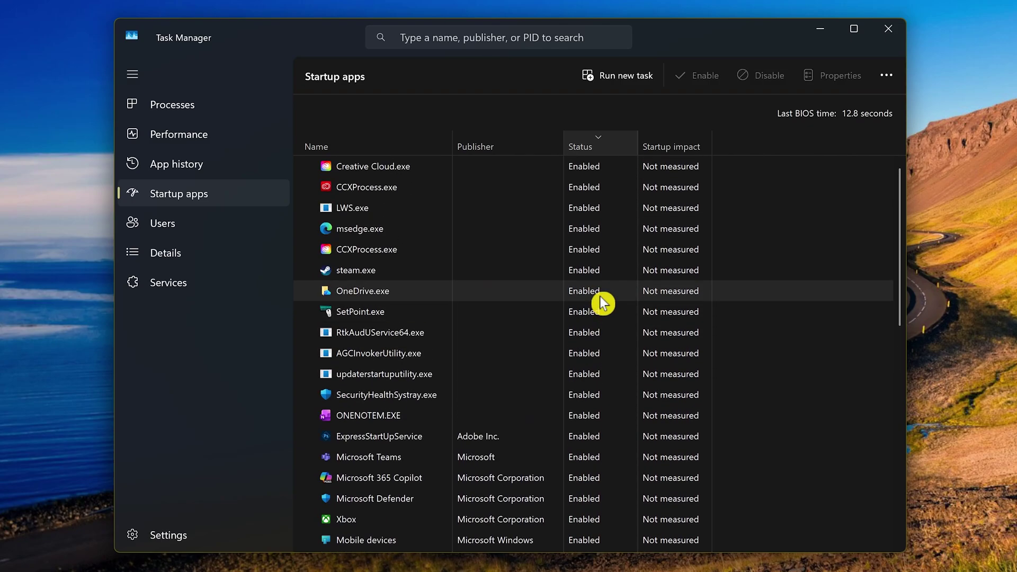
Step: Disable msedge.exe with the toolbar Disable button and ONENOTEM.EXE from its context menu
{"action": "left_click", "coordinate": [393, 234]}
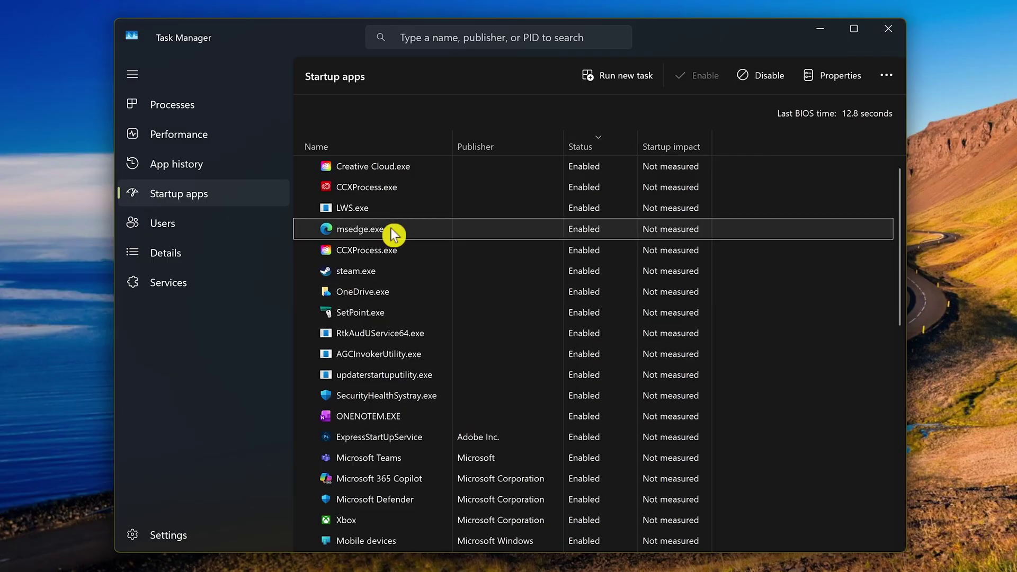
{"action": "left_click", "coordinate": [765, 78]}
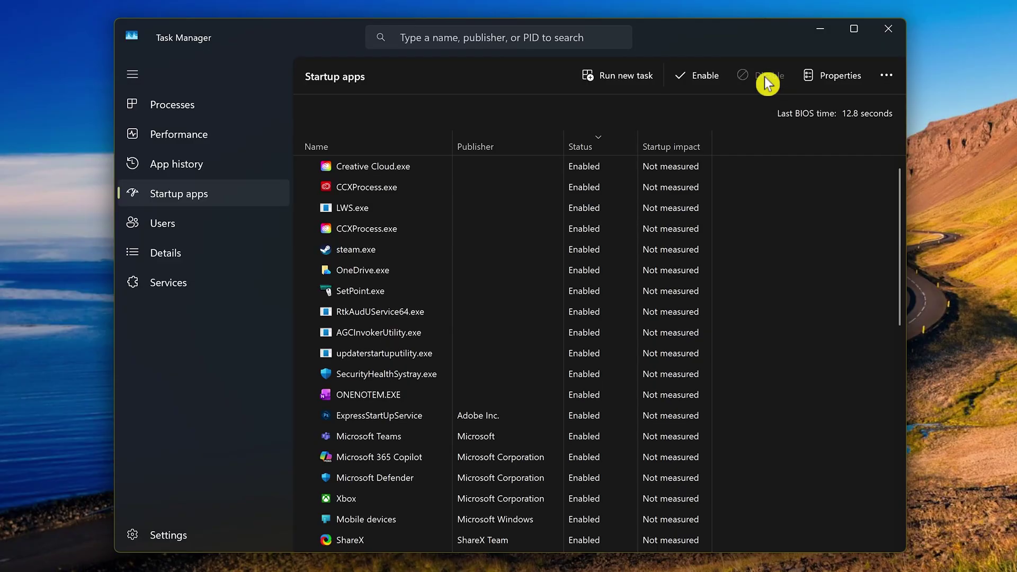
{"action": "right_click", "coordinate": [405, 394]}
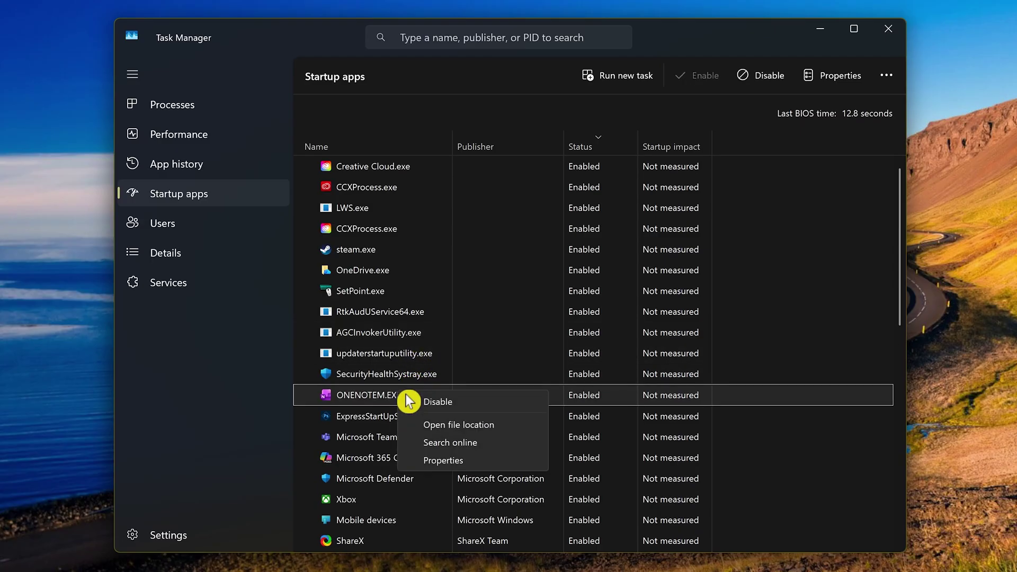
{"action": "left_click", "coordinate": [435, 402]}
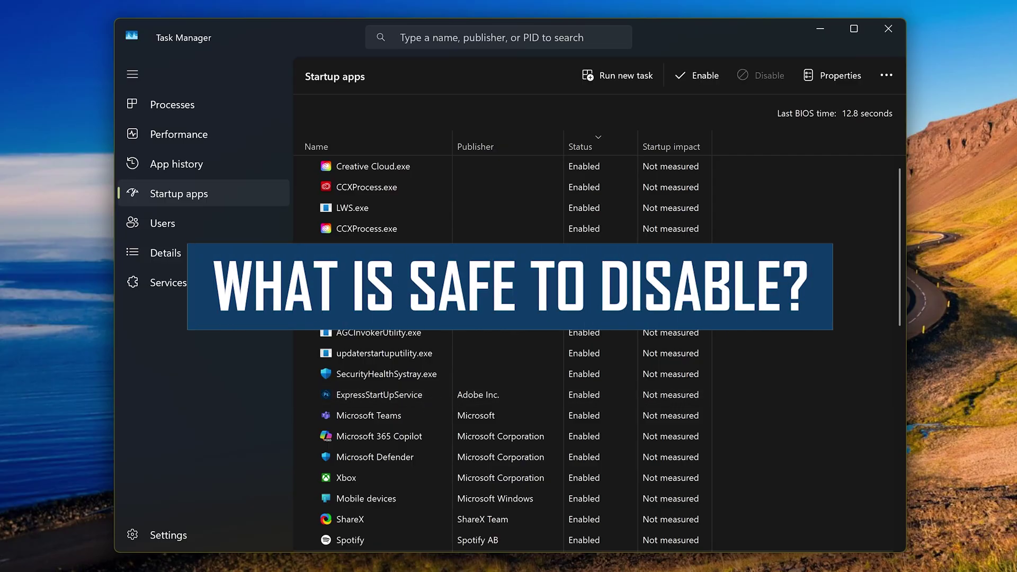
Step: Disable Spotify, steam.exe and Microsoft Teams in the startup list using each entry's context menu
{"action": "scroll", "coordinate": [416, 418], "scroll_direction": "down", "scroll_amount": 1}
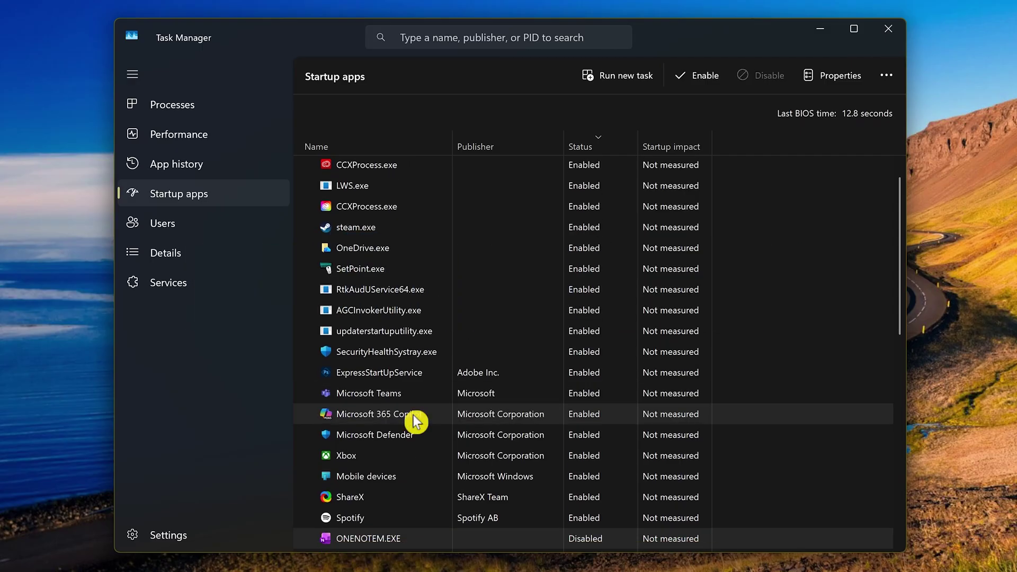
{"action": "scroll", "coordinate": [414, 422], "scroll_direction": "down", "scroll_amount": 1}
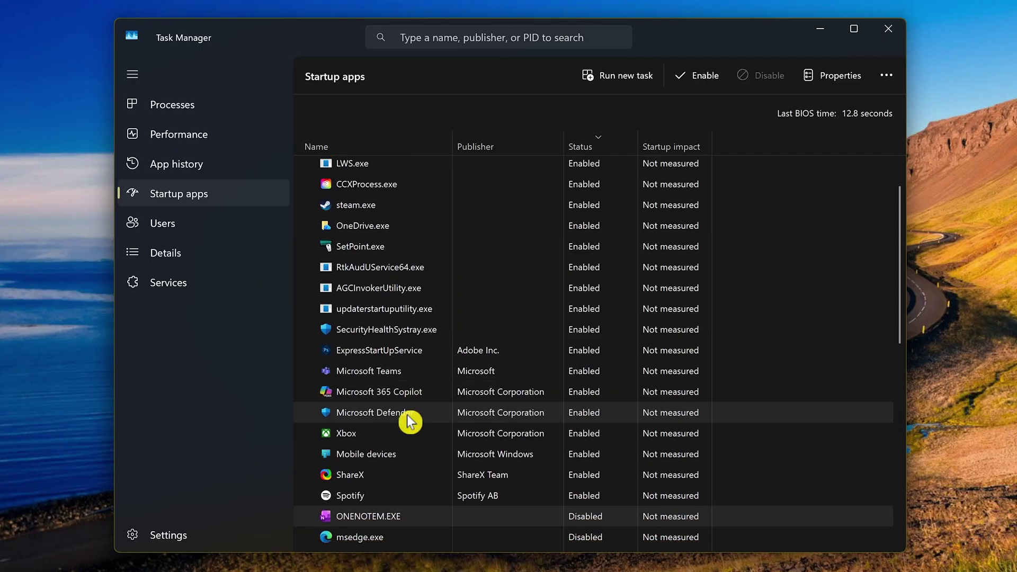
{"action": "scroll", "coordinate": [409, 421], "scroll_direction": "down", "scroll_amount": 1}
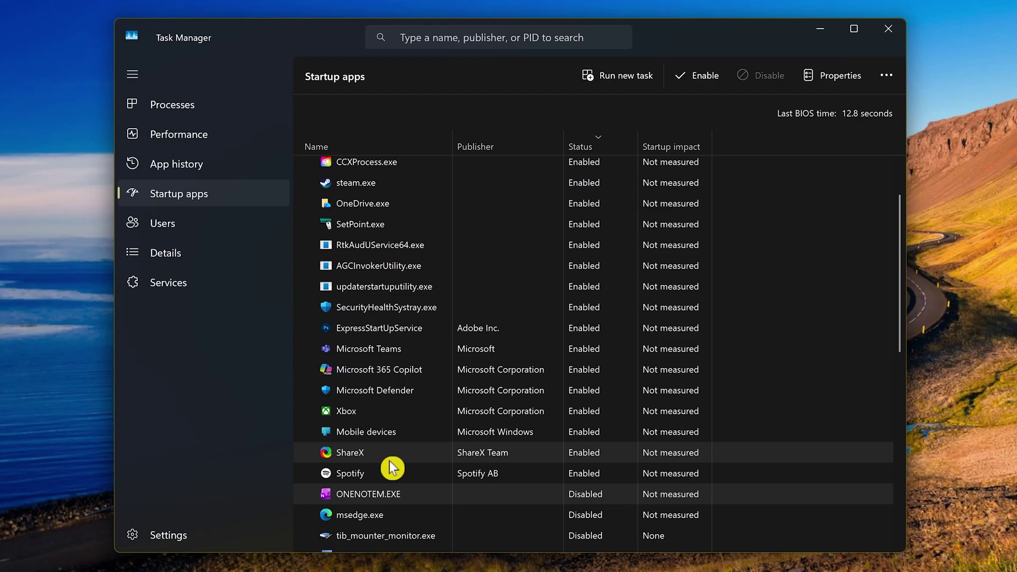
{"action": "left_click", "coordinate": [387, 472]}
{"action": "right_click", "coordinate": [386, 473]}
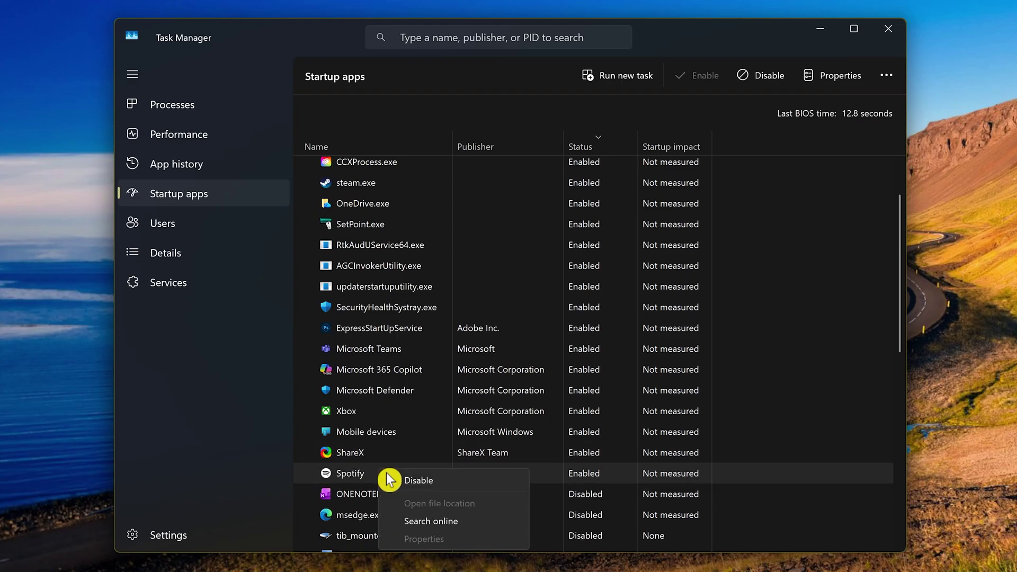
{"action": "left_click", "coordinate": [419, 483]}
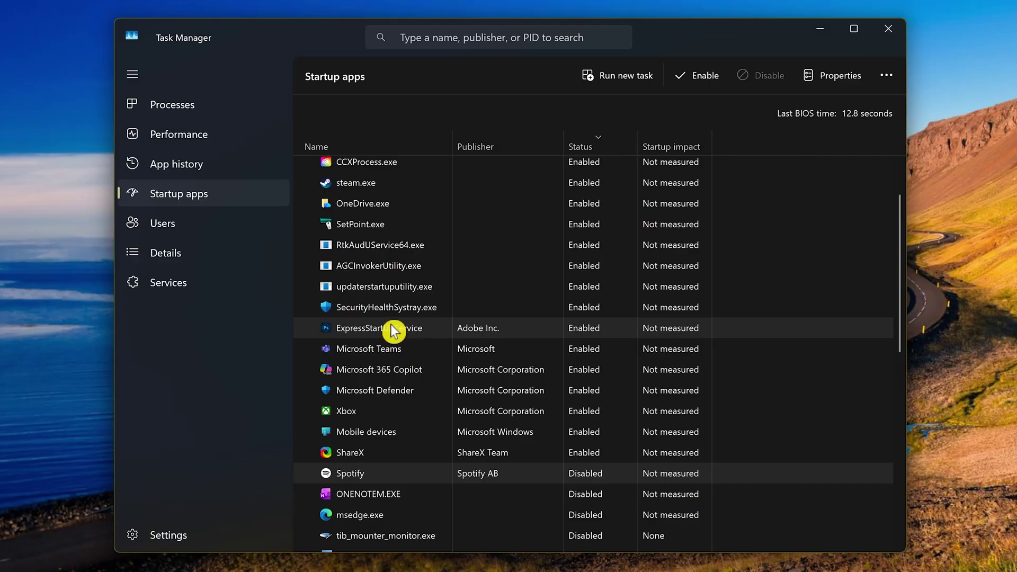
{"action": "left_click", "coordinate": [392, 192]}
{"action": "right_click", "coordinate": [391, 188]}
{"action": "left_click", "coordinate": [424, 192]}
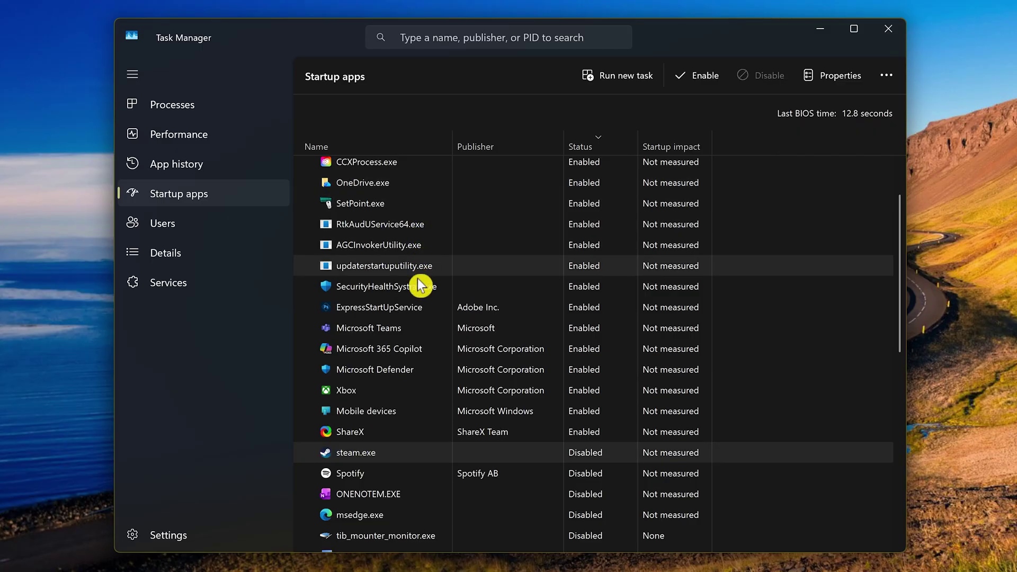
{"action": "left_click", "coordinate": [414, 333]}
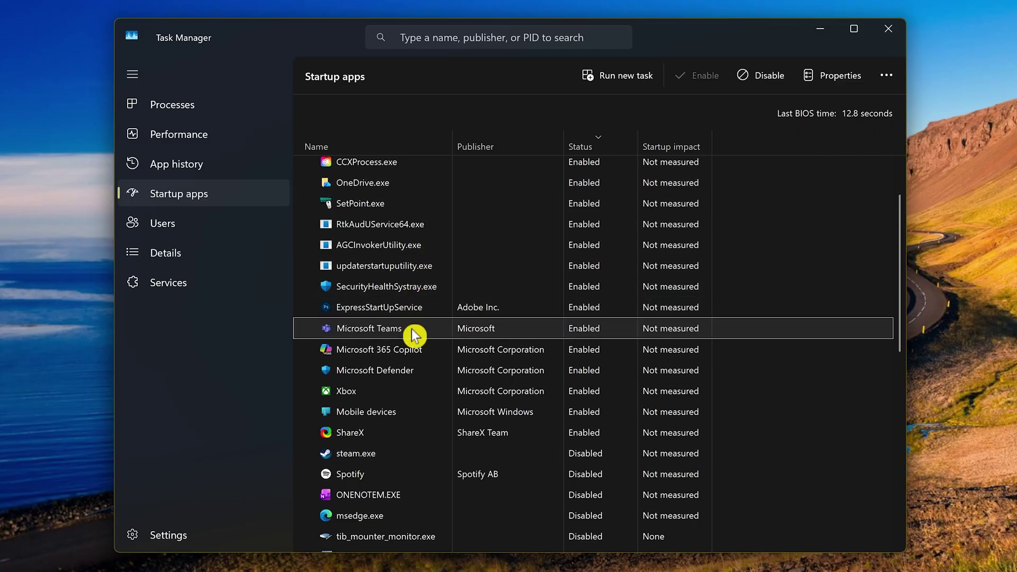
{"action": "right_click", "coordinate": [411, 329]}
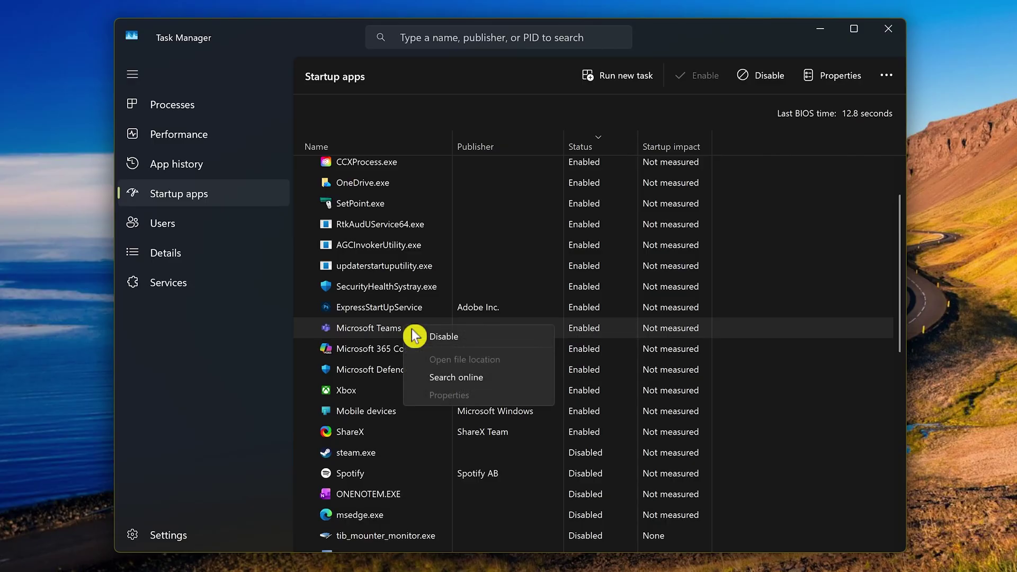
{"action": "left_click", "coordinate": [463, 334]}
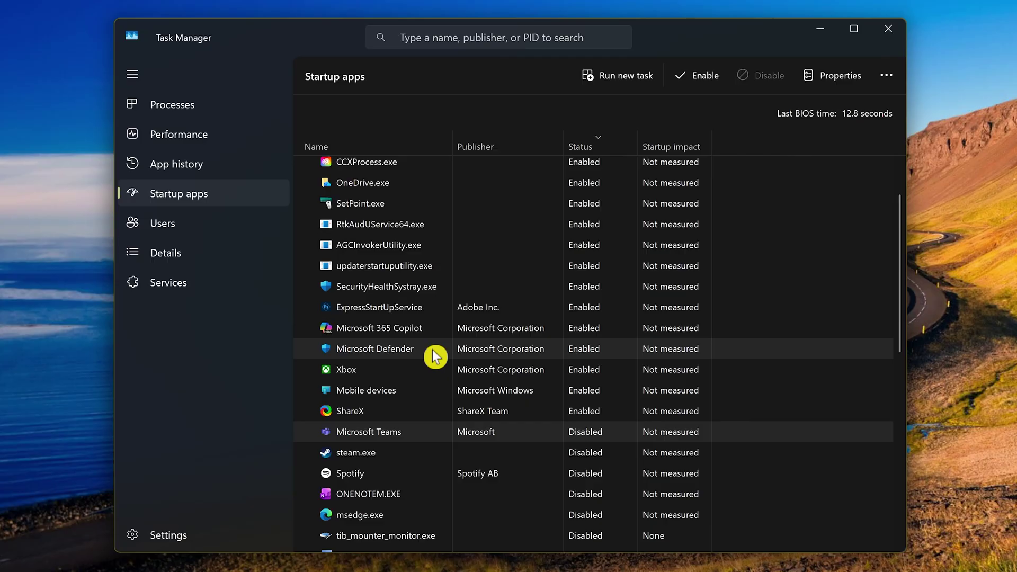
Step: Search online for SecurityHealthSystray.exe from its context menu
{"action": "right_click", "coordinate": [416, 288]}
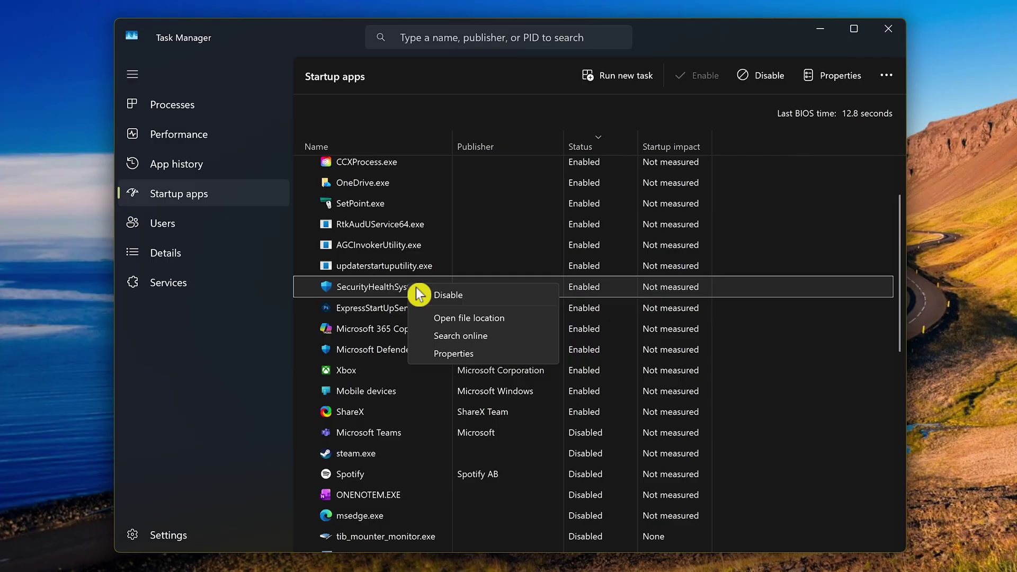
{"action": "left_click", "coordinate": [504, 335]}
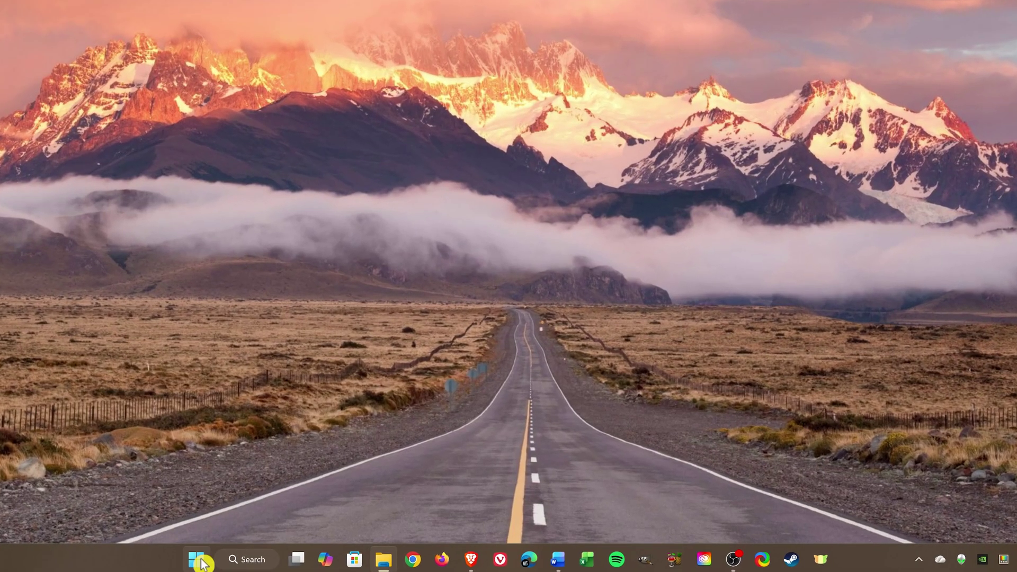
Step: Launch Settings from the Win+X menu and go to the Apps page
{"action": "right_click", "coordinate": [202, 564]}
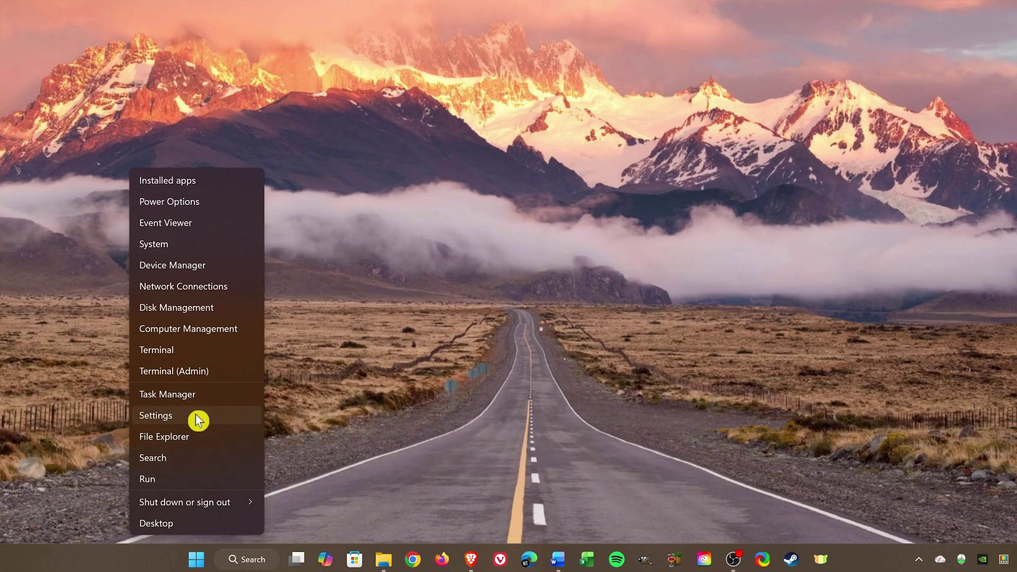
{"action": "left_click", "coordinate": [156, 415]}
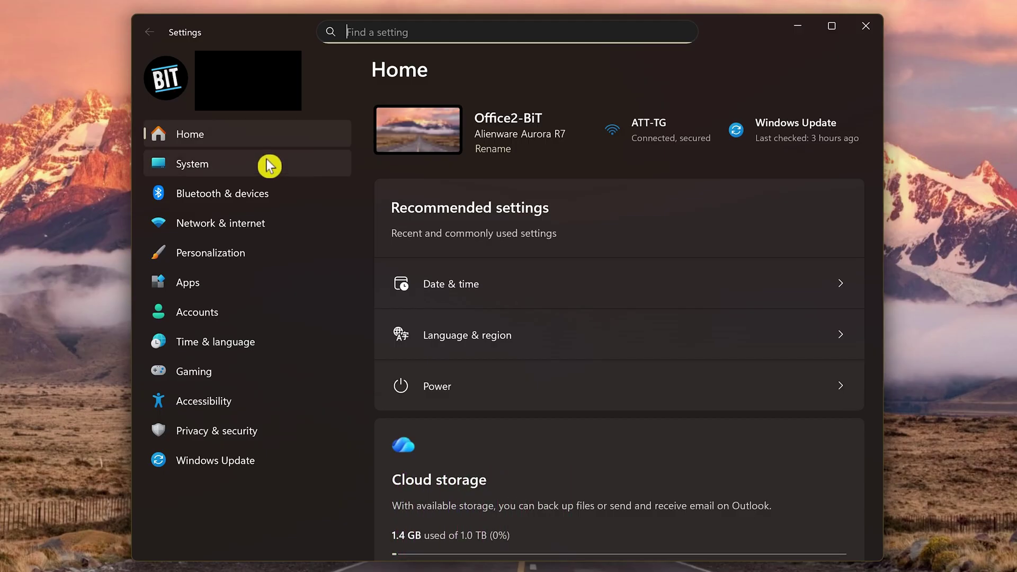
{"action": "left_click", "coordinate": [234, 290]}
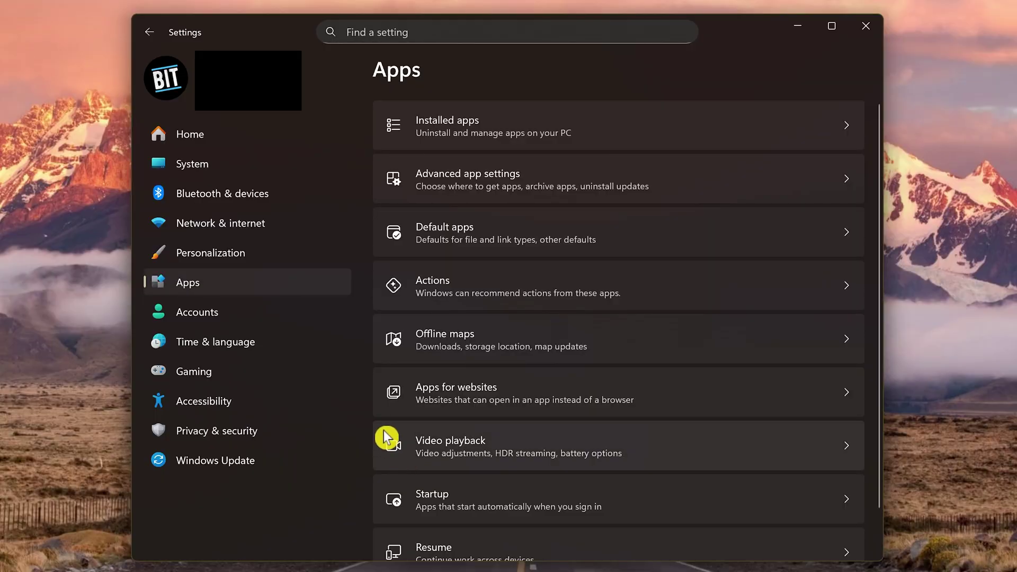
Step: On the Apps > Startup page, switch the ShareX and Xbox toggles to Off
{"action": "left_click", "coordinate": [502, 494]}
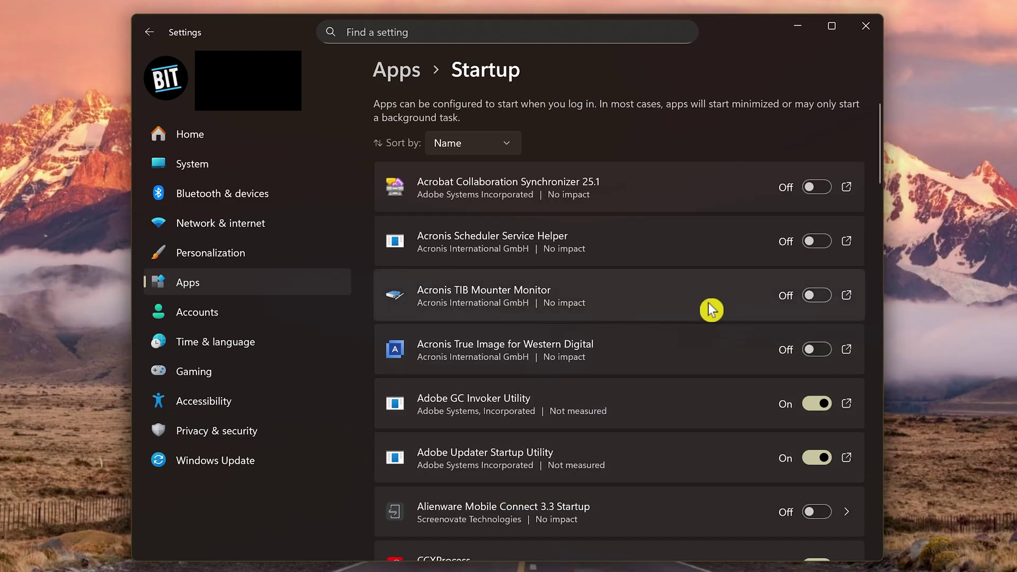
{"action": "scroll", "coordinate": [711, 310], "scroll_direction": "down", "scroll_amount": 4}
{"action": "scroll", "coordinate": [709, 303], "scroll_direction": "down", "scroll_amount": 10}
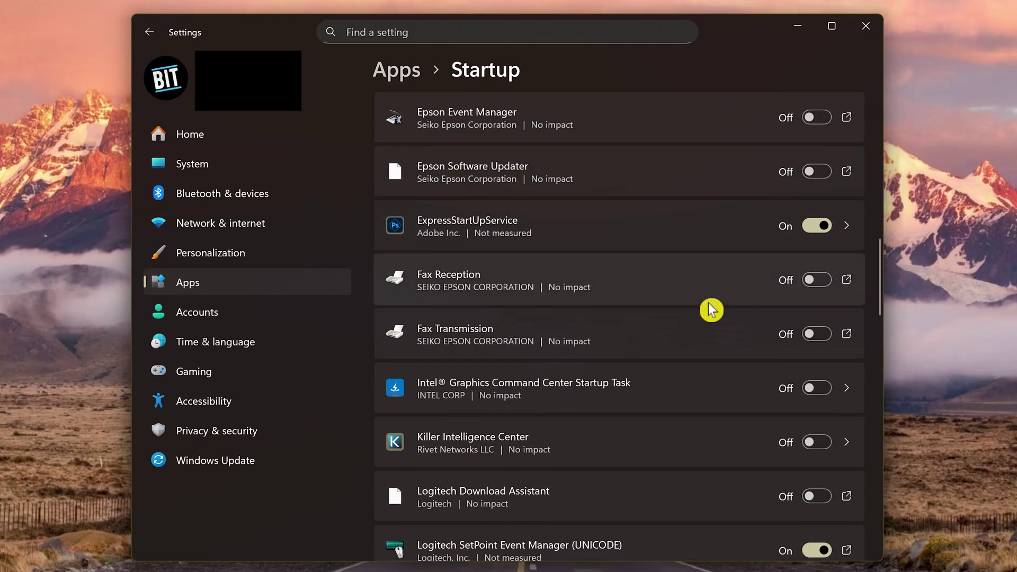
{"action": "scroll", "coordinate": [709, 303], "scroll_direction": "down", "scroll_amount": 17}
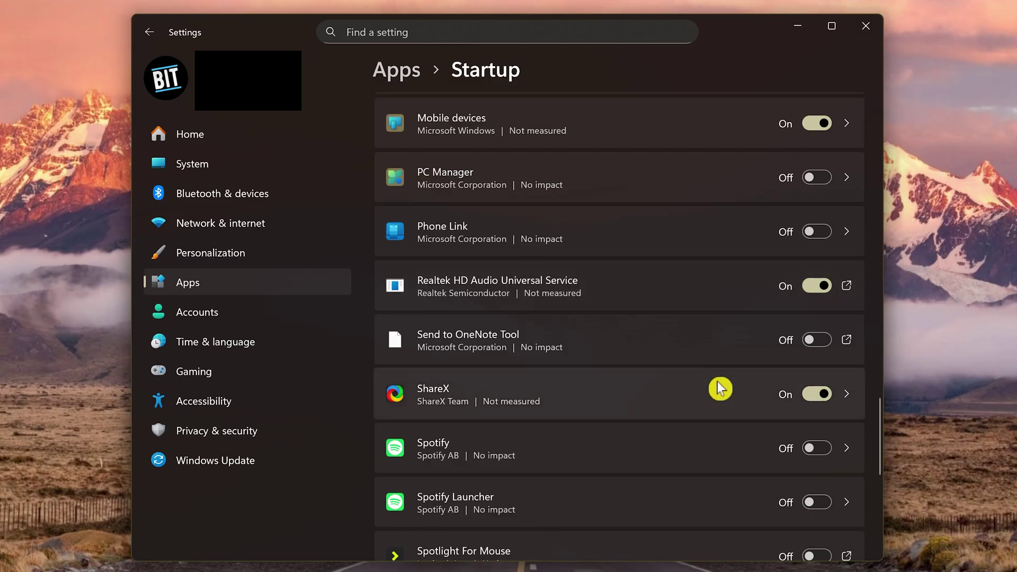
{"action": "left_click", "coordinate": [822, 396]}
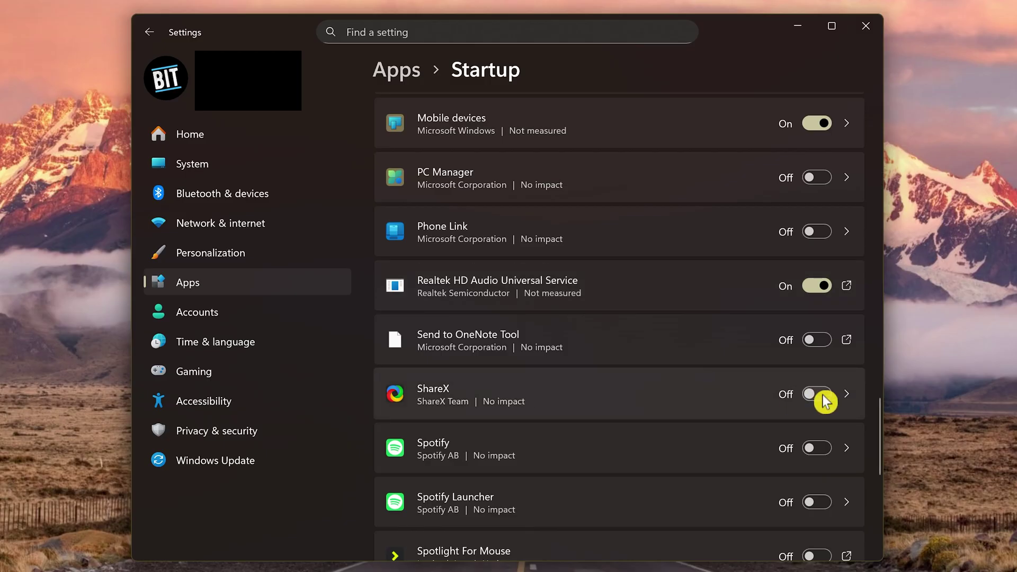
{"action": "scroll", "coordinate": [825, 401], "scroll_direction": "down", "scroll_amount": 6}
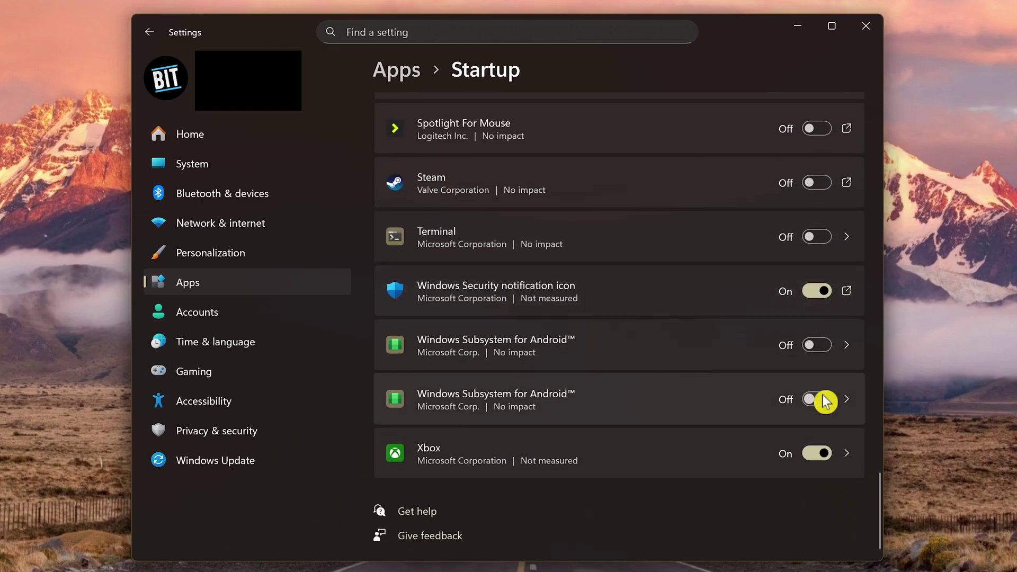
{"action": "left_click", "coordinate": [823, 453]}
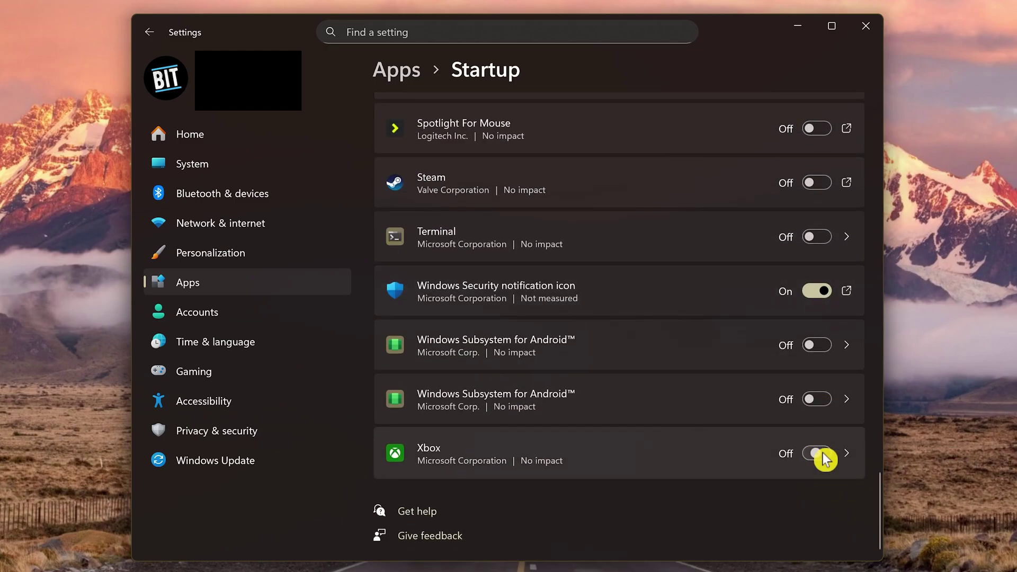